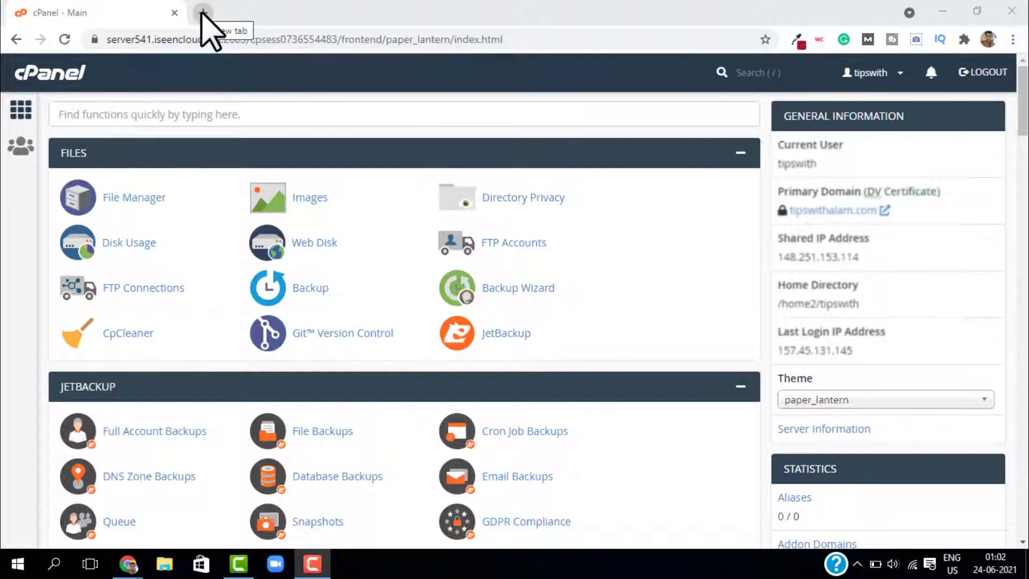
# Open the site's WordPress login page in a new tab and clear the autofilled username
pyautogui.click(203, 13)
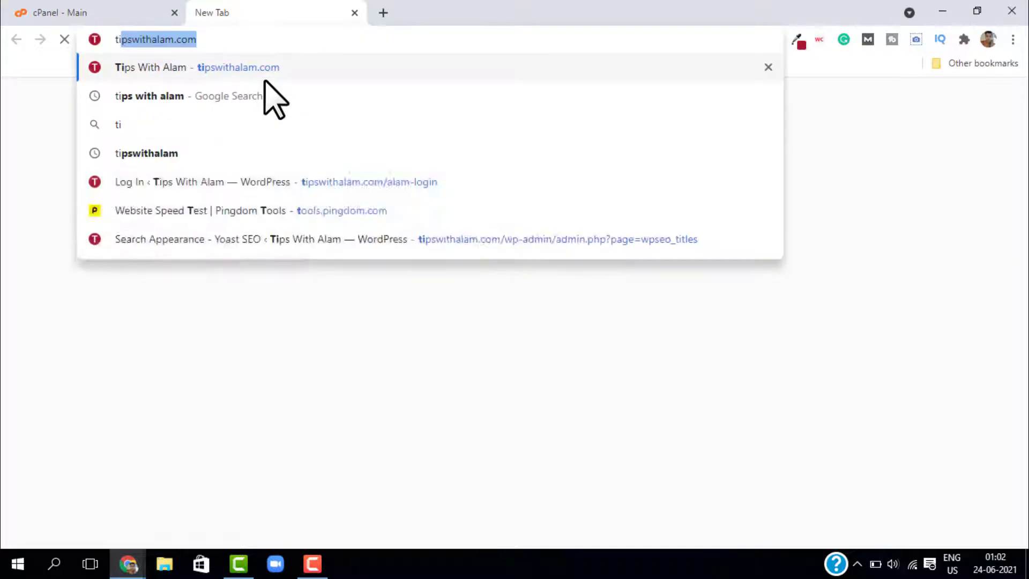
pyautogui.write('tips')
pyautogui.click(304, 181)
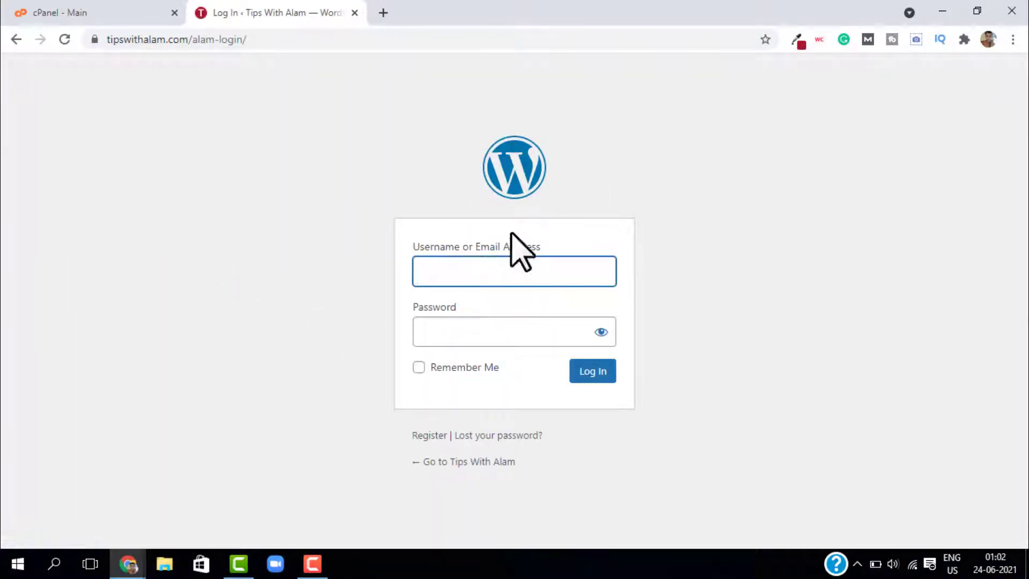
pyautogui.doubleClick(503, 275)
pyautogui.hotkey('ctrl', 'a')
pyautogui.press('BackSpace')
pyautogui.click(636, 218)
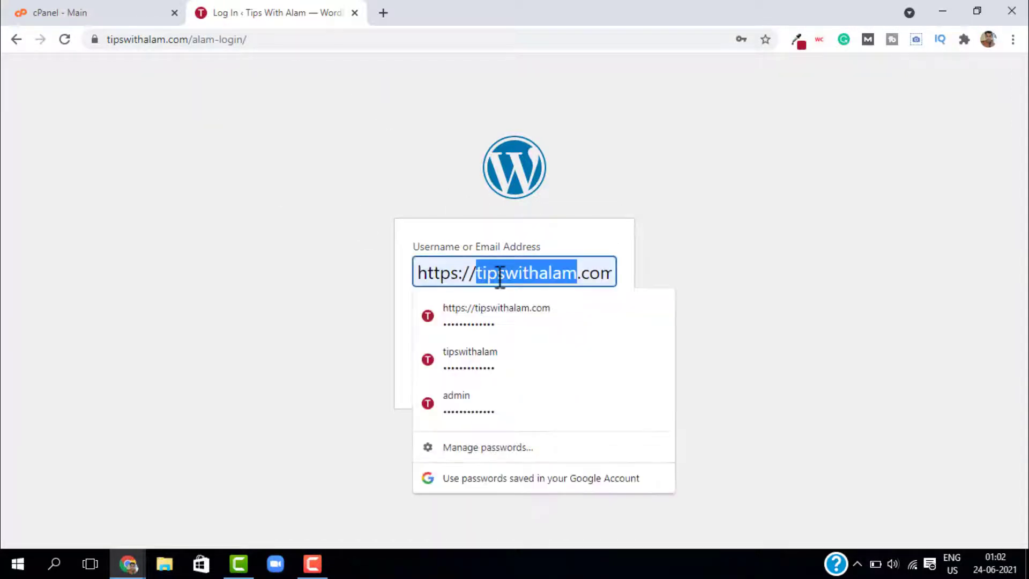
pyautogui.hotkey('ctrl', 'a')
pyautogui.press('BackSpace')
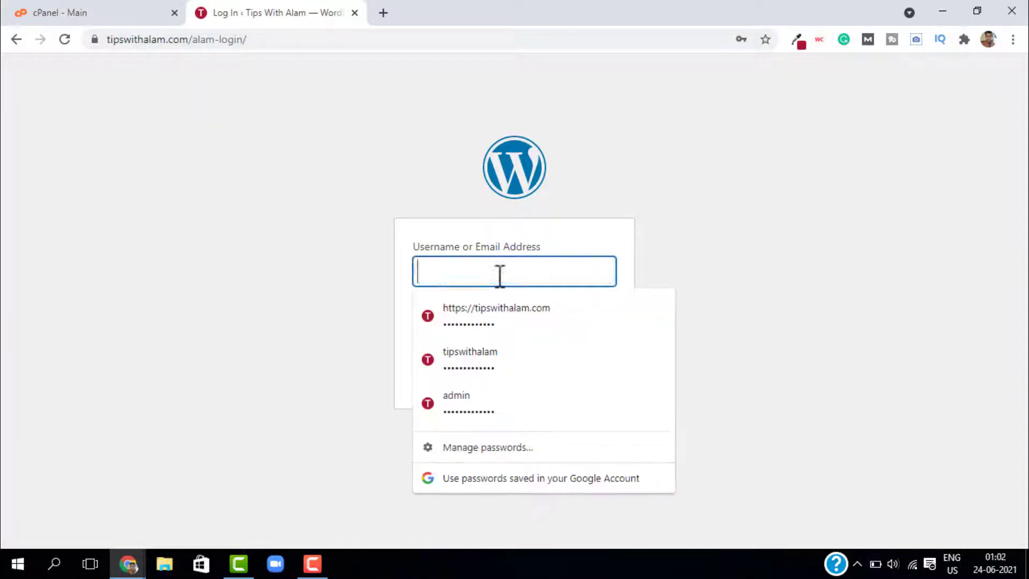
pyautogui.click(613, 211)
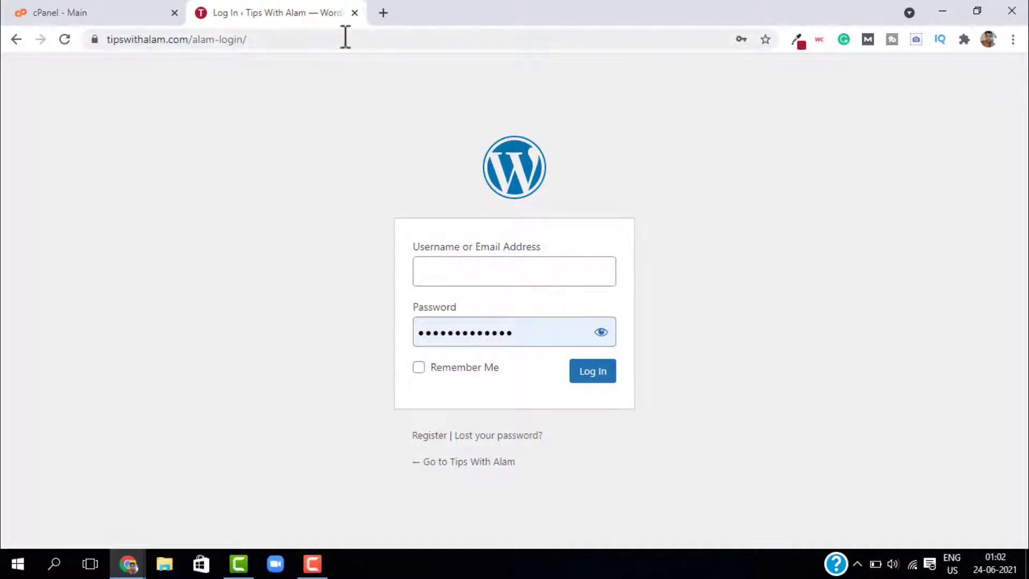
# Back in cPanel, open Directory Privacy and edit the public_html folder's settings
pyautogui.click(354, 13)
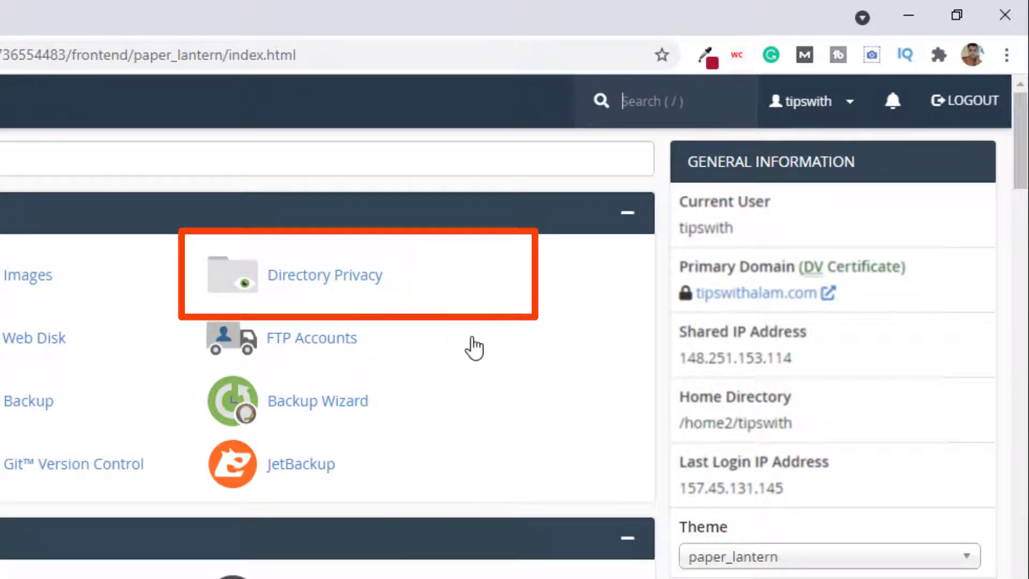
pyautogui.click(320, 294)
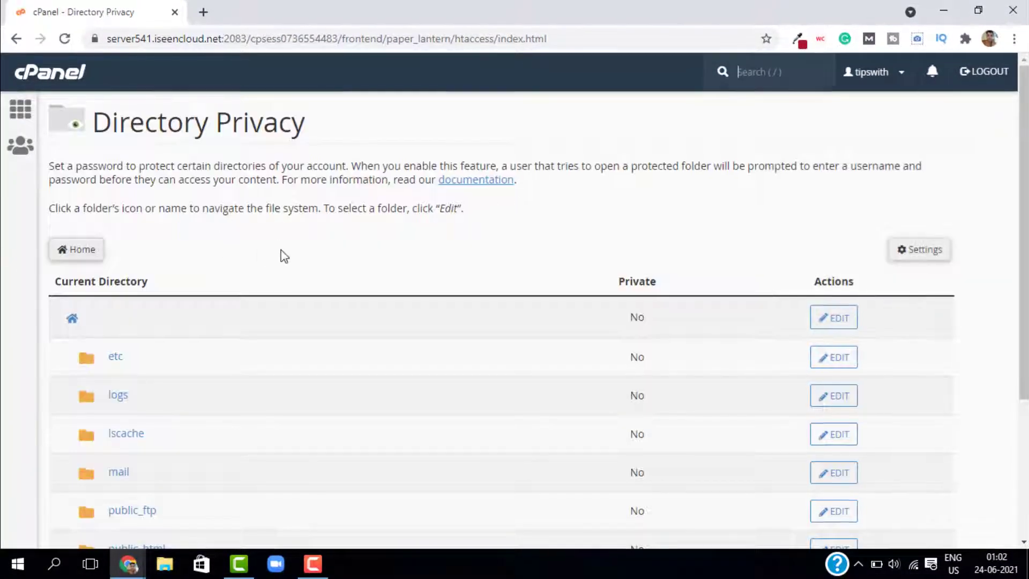
pyautogui.scroll(-4, 285, 253)
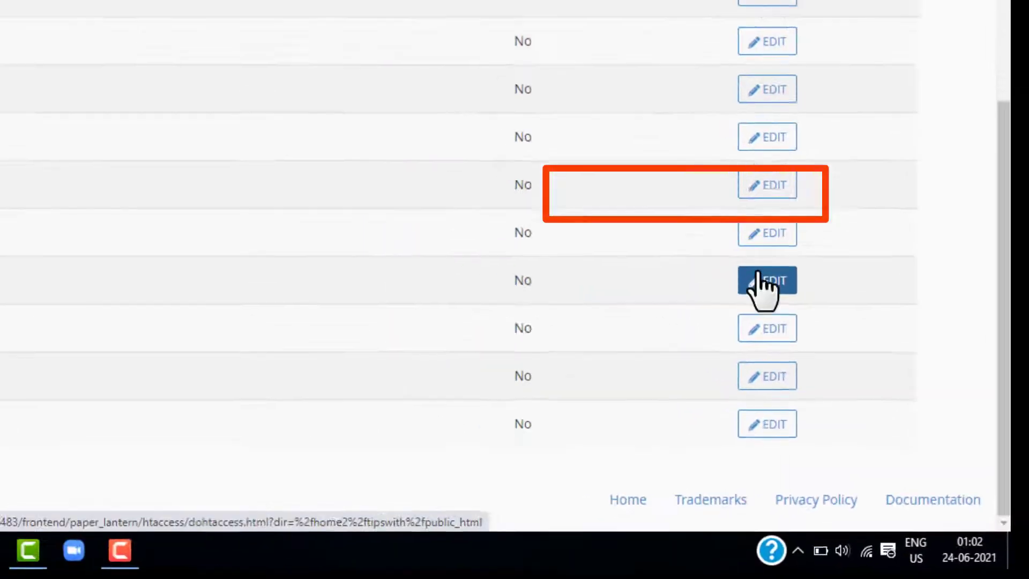
pyautogui.click(676, 194)
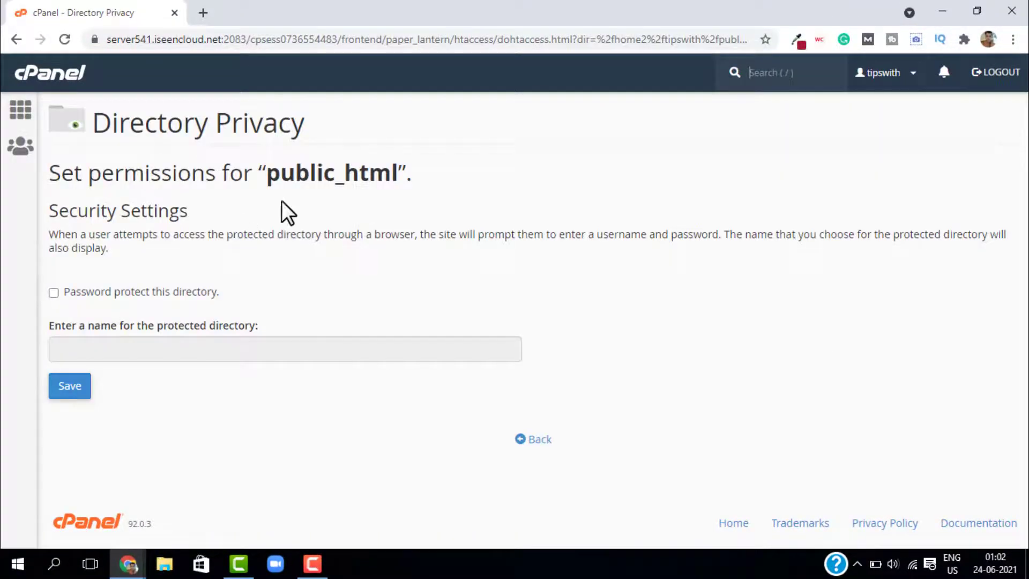
# Enable password protection on public_html under the name Protected 'public_html' and save it
pyautogui.click(53, 293)
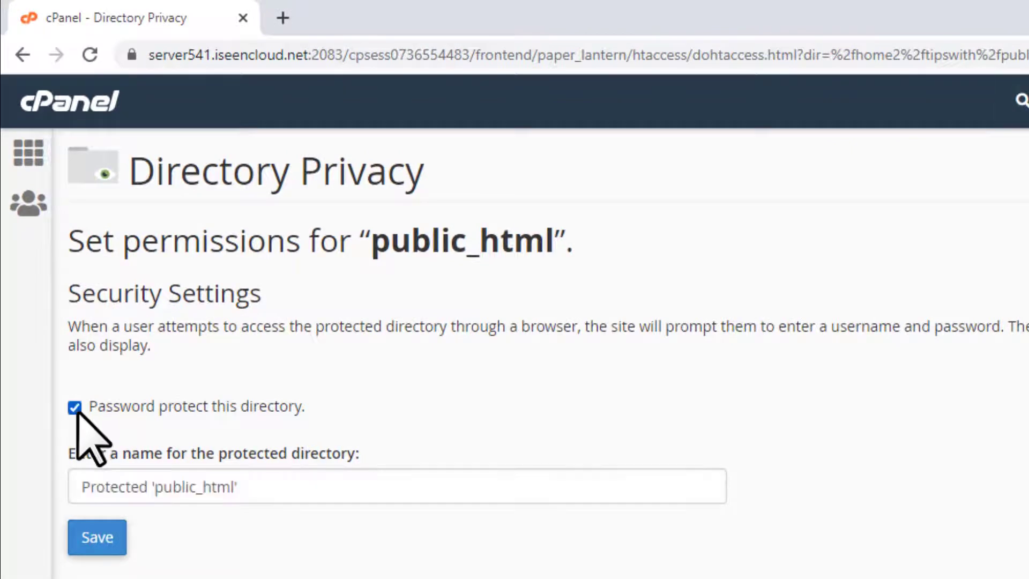
pyautogui.tripleClick(218, 487)
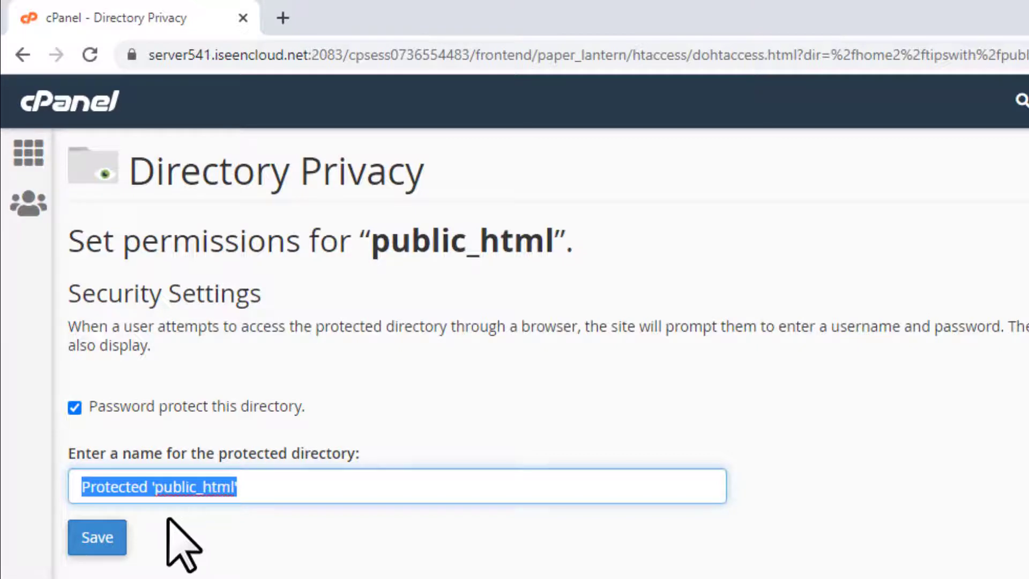
pyautogui.click(161, 536)
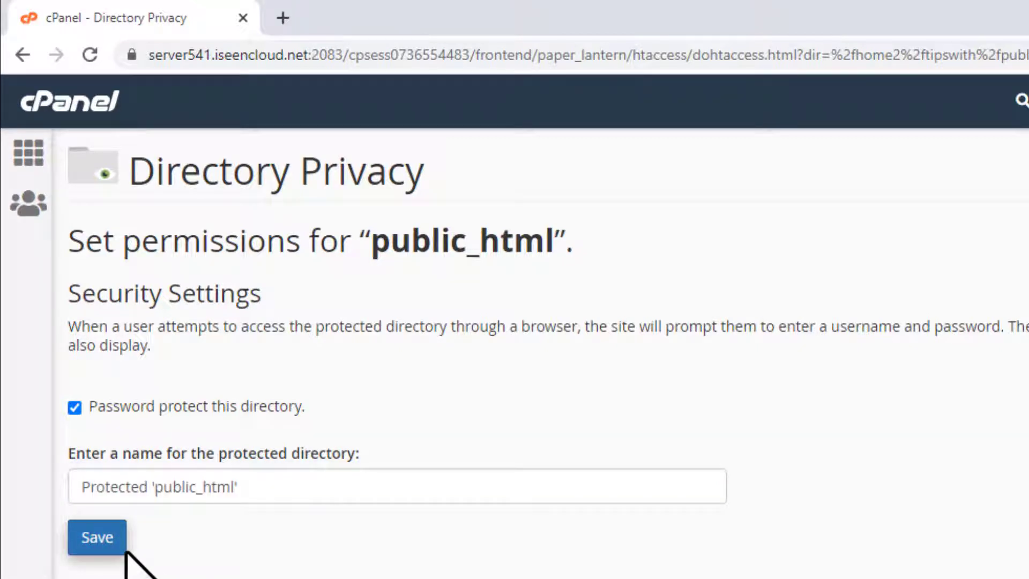
pyautogui.click(82, 538)
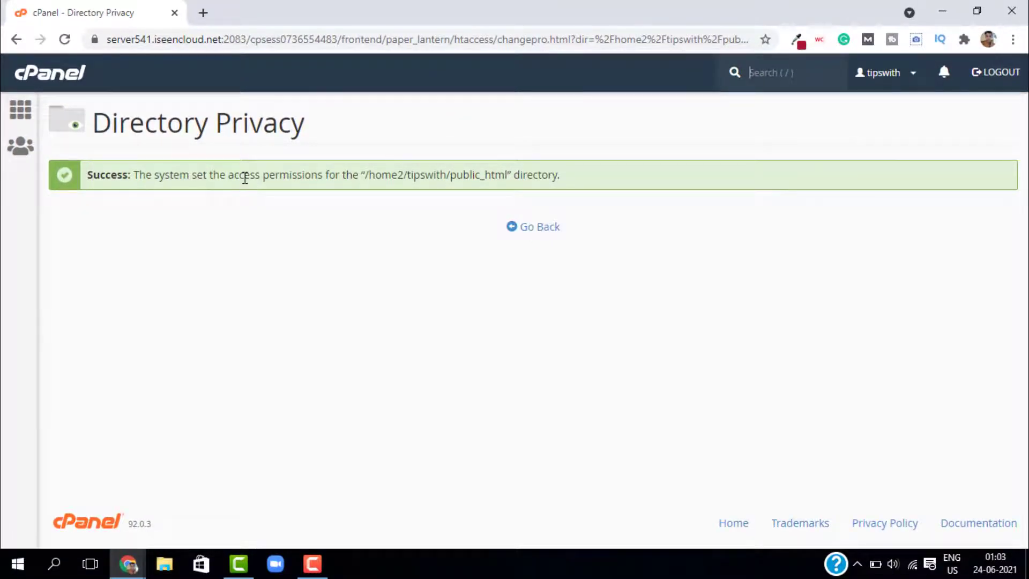
pyautogui.doubleClick(244, 177)
# Create a new authorized user for public_html with a username and confirmed password
pyautogui.click(511, 234)
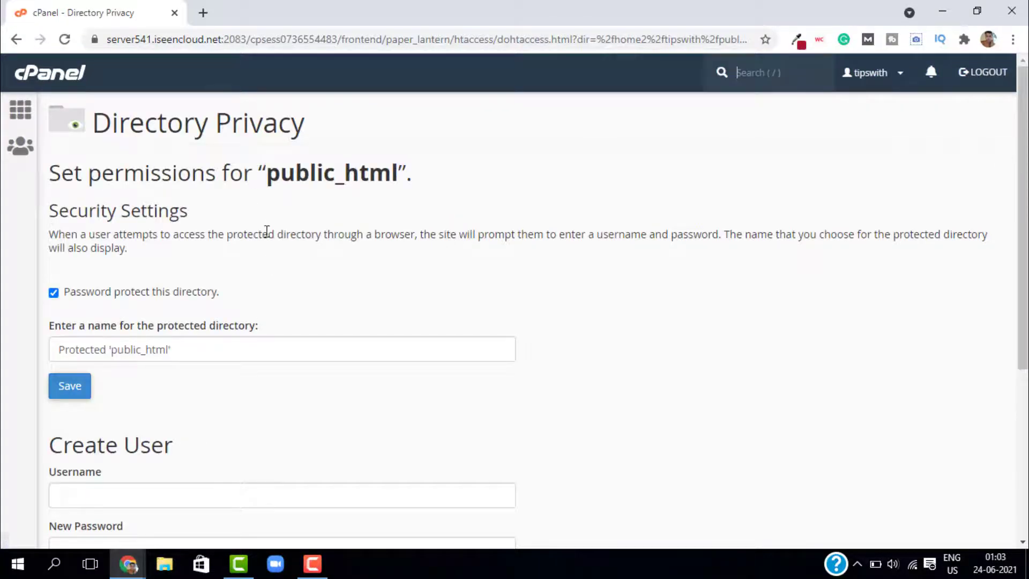
pyautogui.scroll(-5, 387, 278)
pyautogui.tripleClick(90, 174)
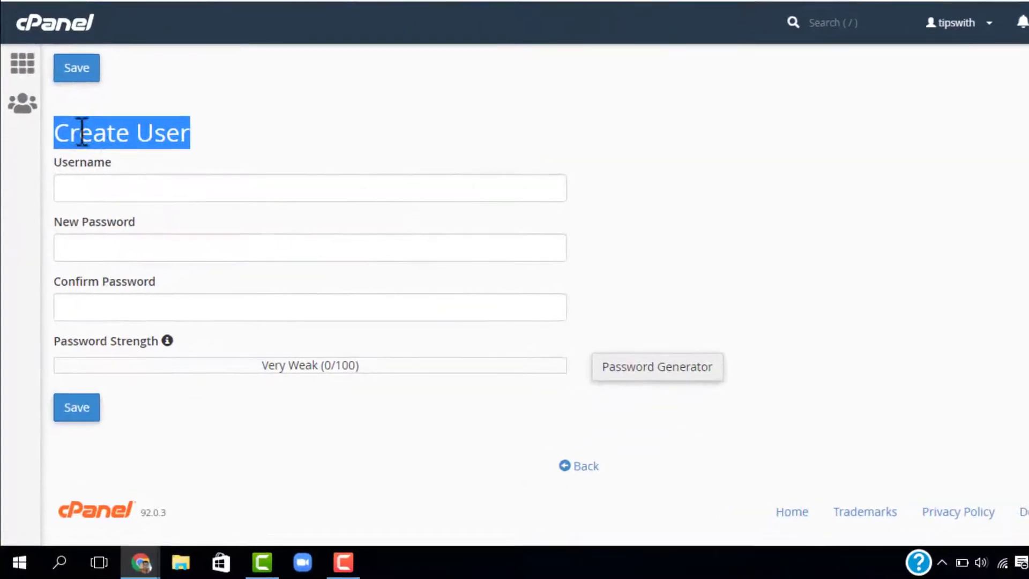
pyautogui.click(222, 194)
pyautogui.click(149, 226)
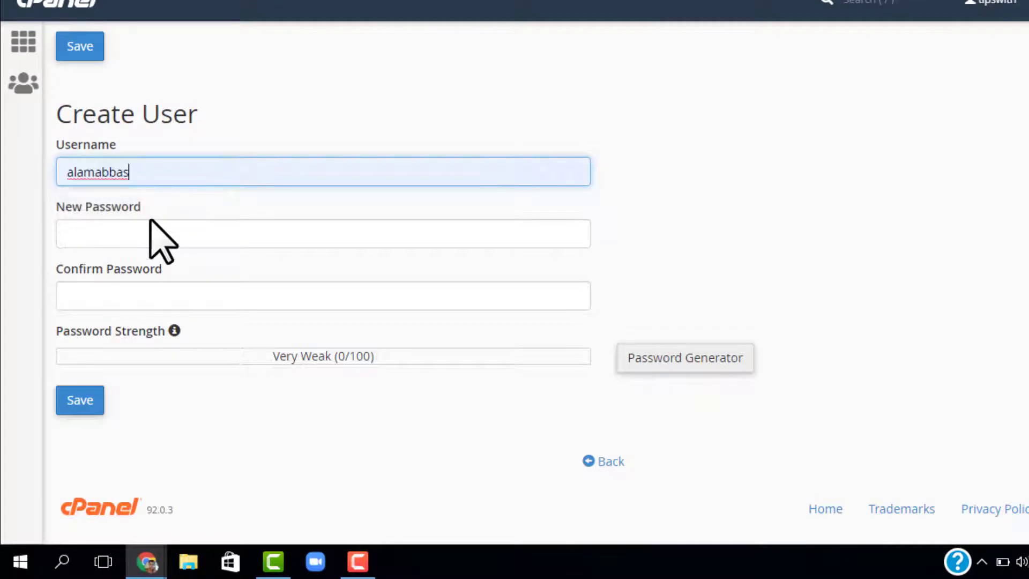
pyautogui.click(151, 238)
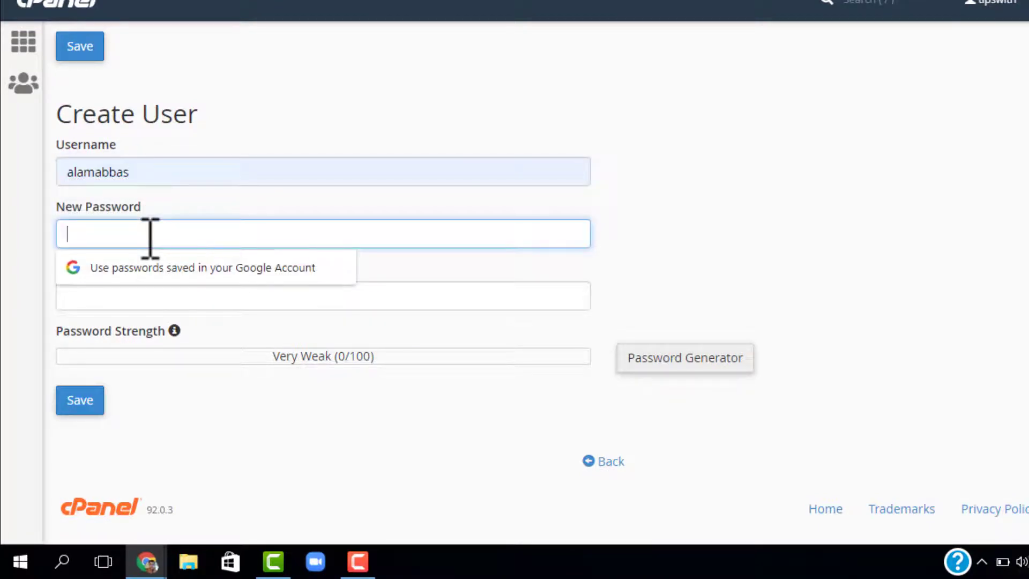
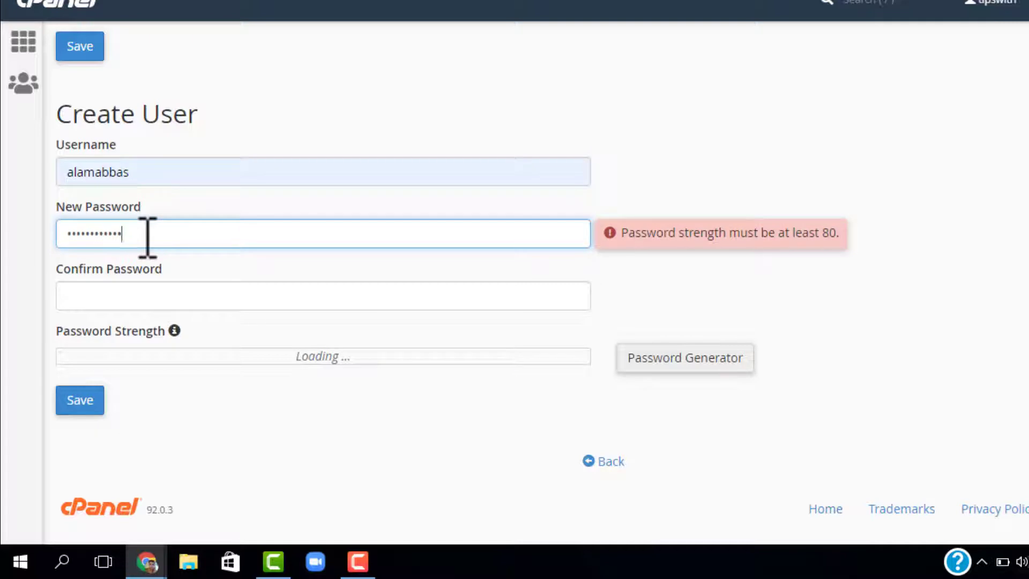
pyautogui.press('Tab')
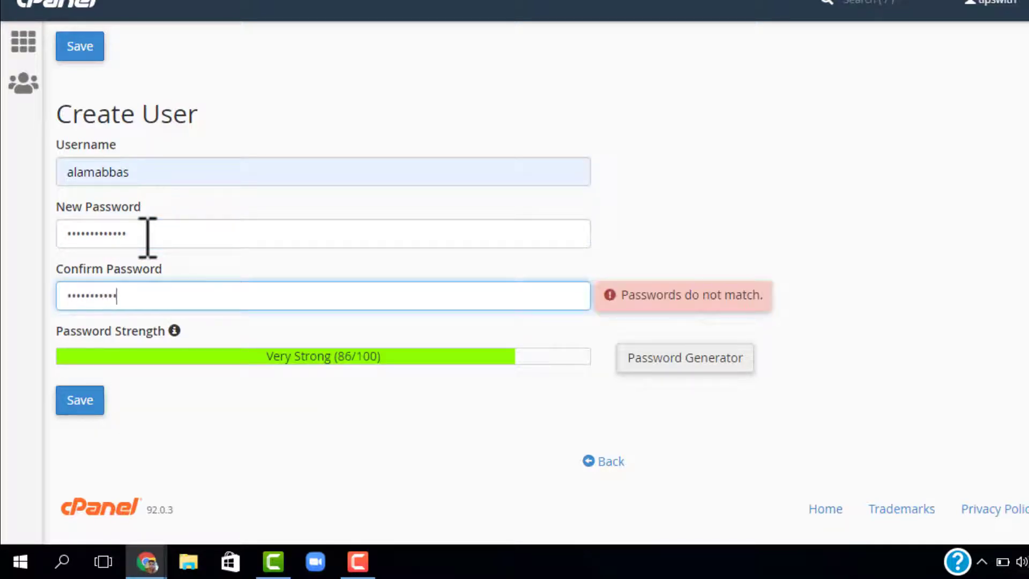
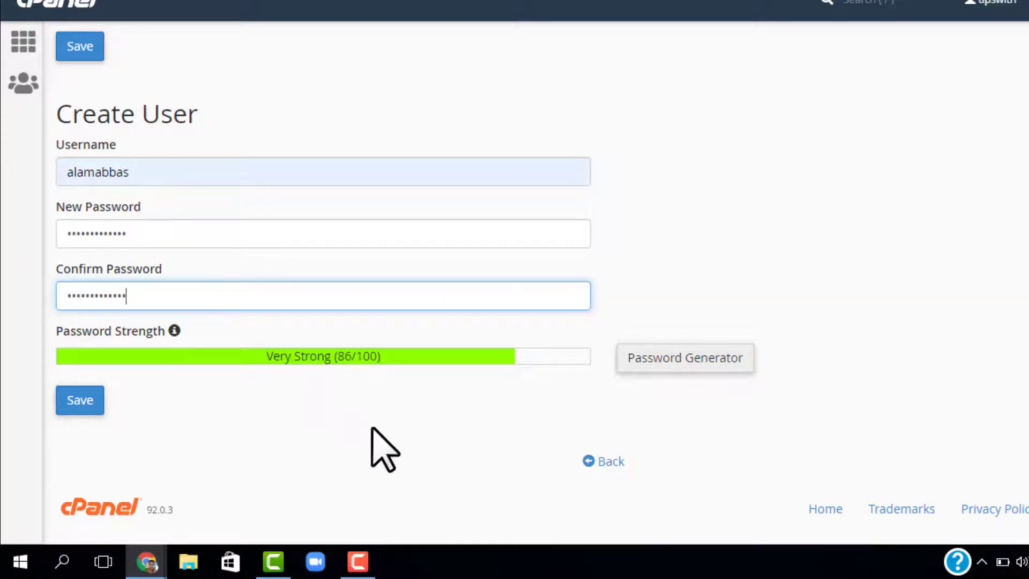
pyautogui.click(73, 406)
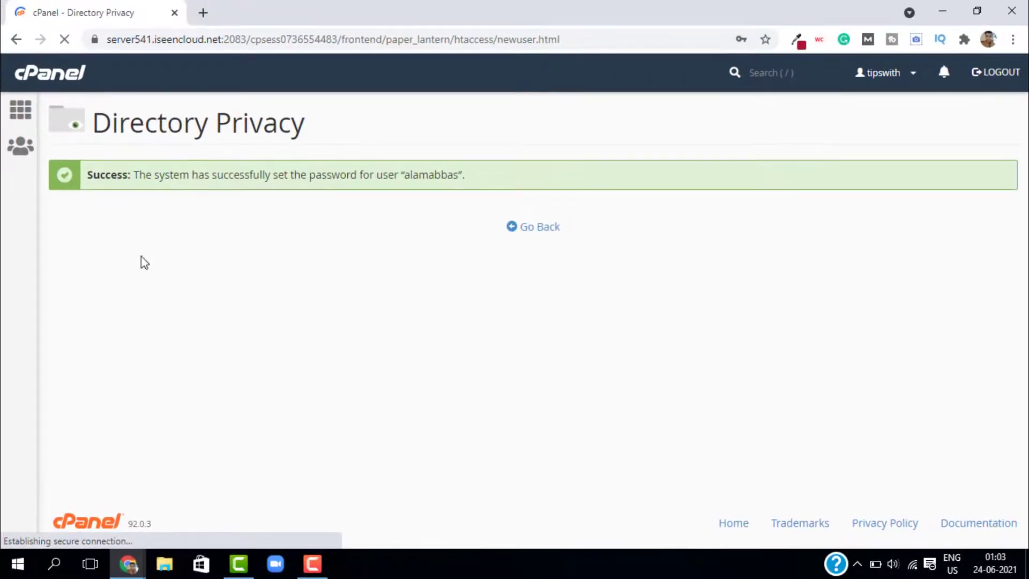
# Check the new user is listed under Authorized Users, then scroll back to the top
pyautogui.click(528, 232)
pyautogui.scroll(-7, 220, 391)
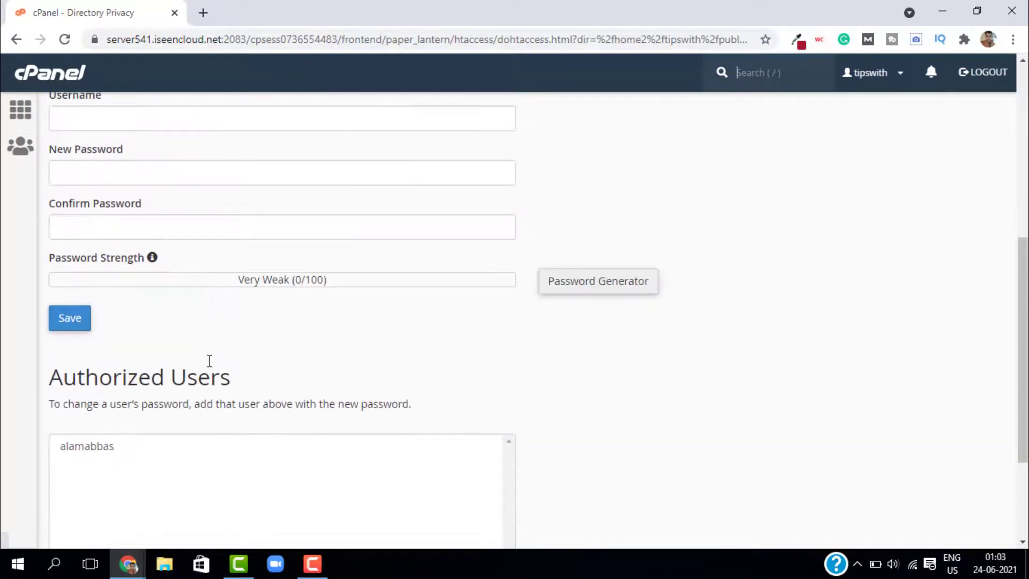
pyautogui.scroll(6, 130, 367)
pyautogui.scroll(-8, 130, 367)
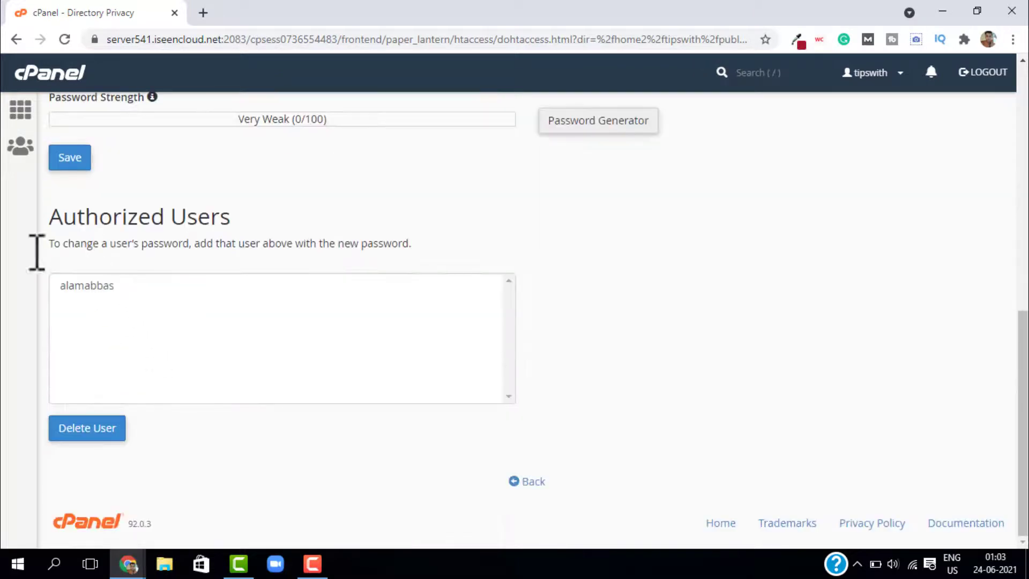
pyautogui.click(69, 290)
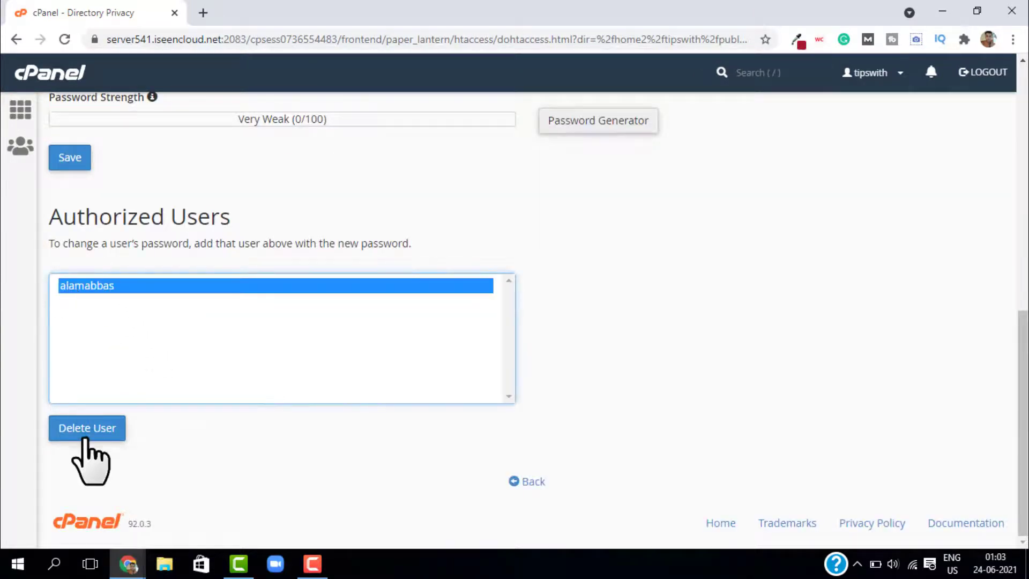
pyautogui.scroll(10, 225, 284)
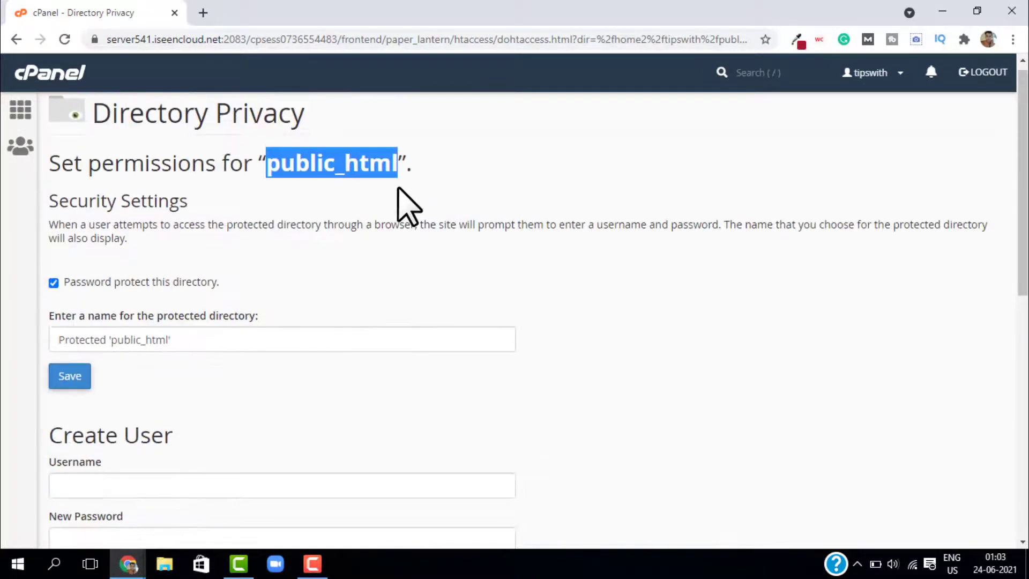
pyautogui.click(500, 184)
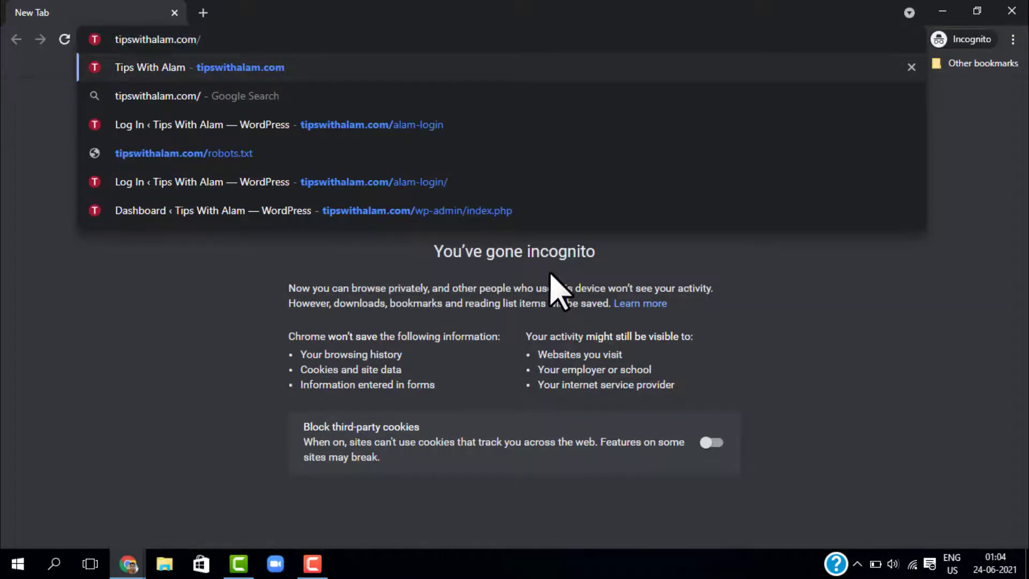
# Load the site's login page in Incognito and enter the protection user's credentials
pyautogui.click(211, 117)
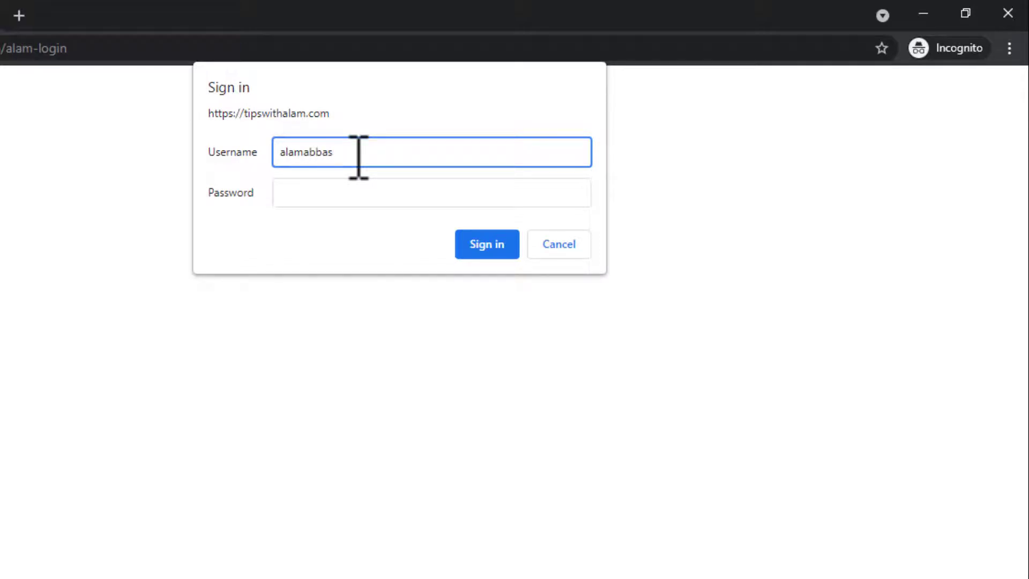
pyautogui.press('Tab')
pyautogui.write('•••••')
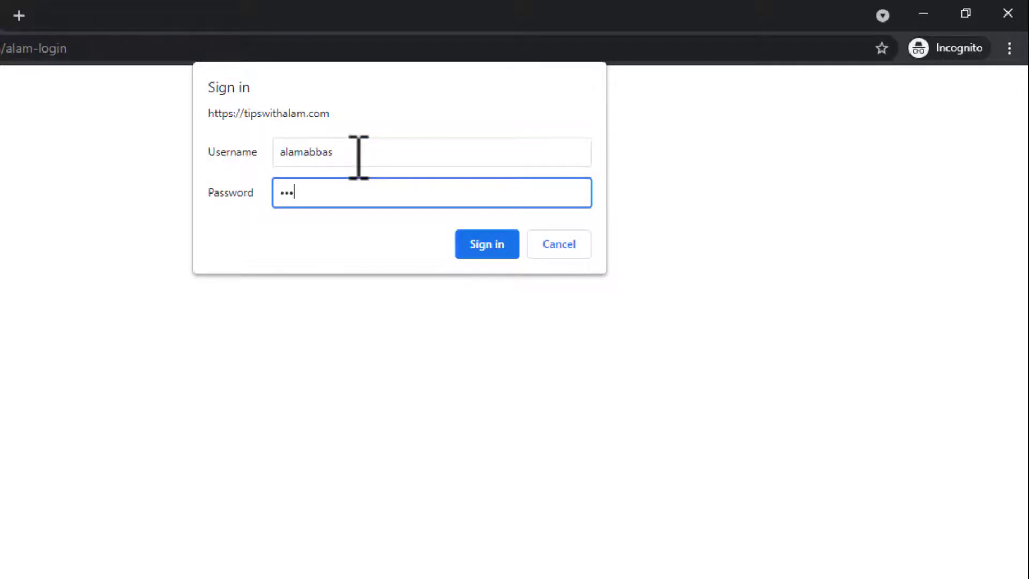
pyautogui.write('•••••')
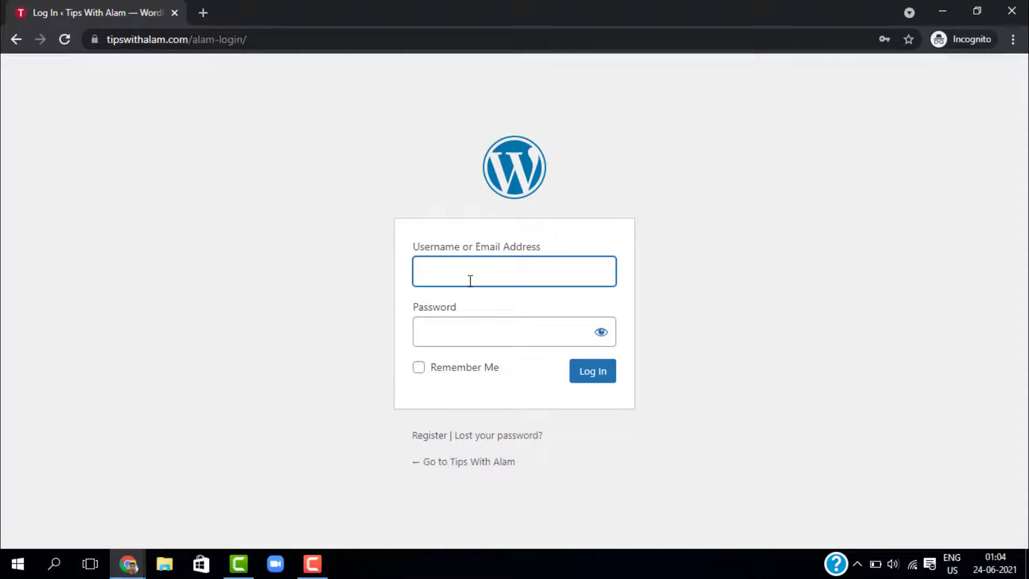
# Enter the WordPress login username and start typing the password
pyautogui.write('alamabbas')
pyautogui.press('Tab')
pyautogui.write('a')
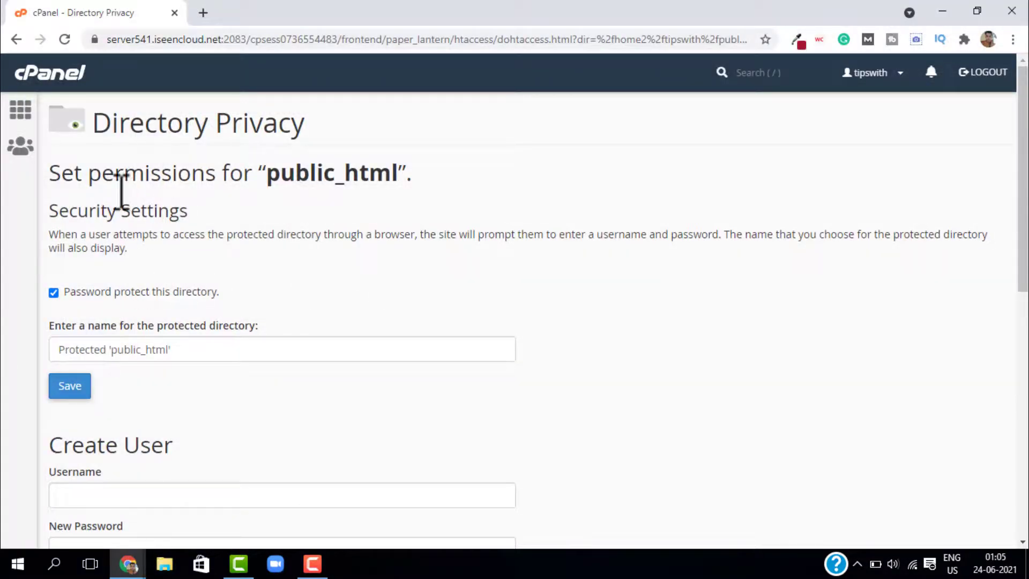
# Delete the authorized user from public_html's Authorized Users list
pyautogui.scroll(-10, 437, 281)
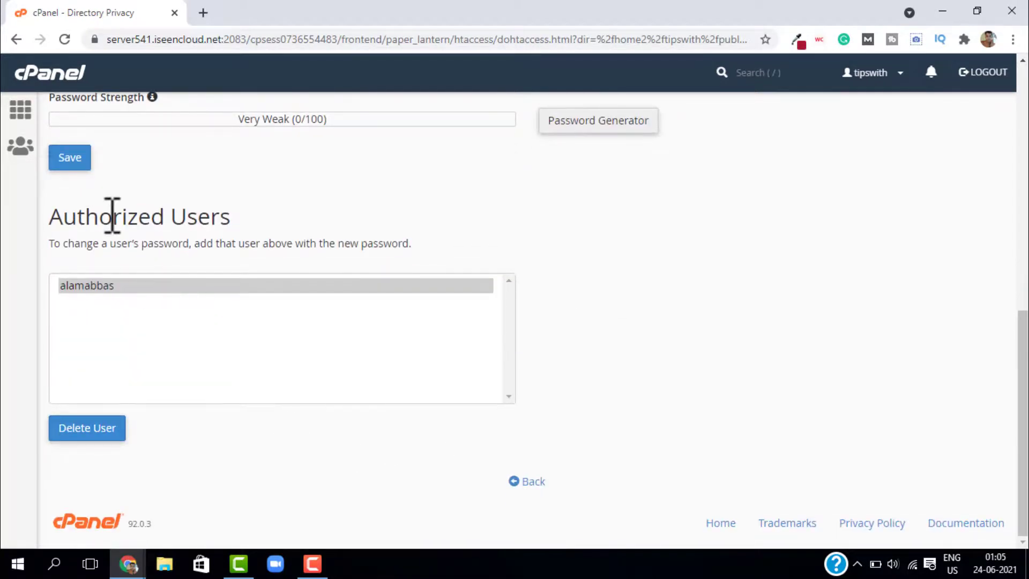
pyautogui.doubleClick(113, 217)
pyautogui.click(112, 217)
pyautogui.click(203, 425)
pyautogui.click(124, 288)
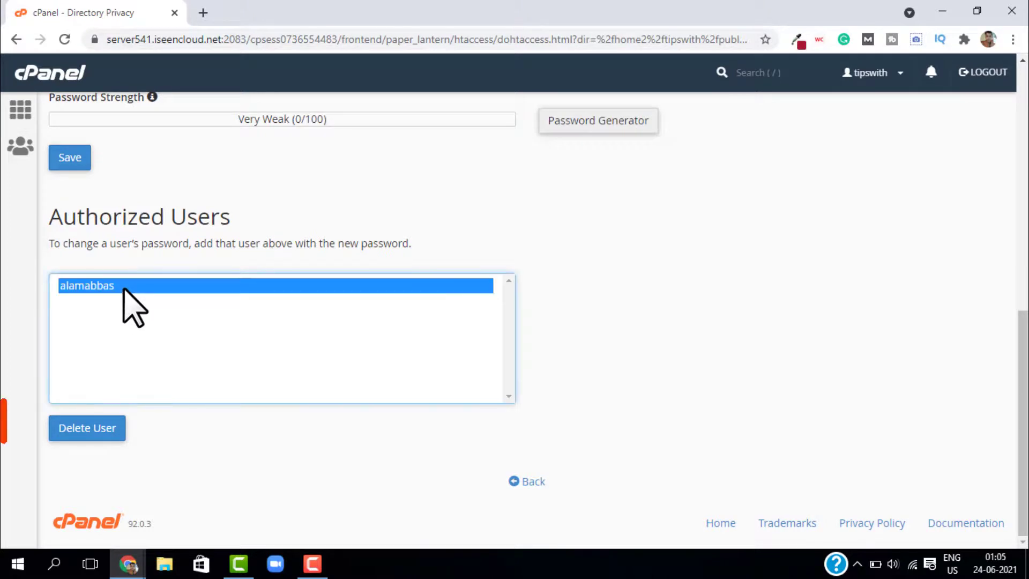
pyautogui.click(91, 429)
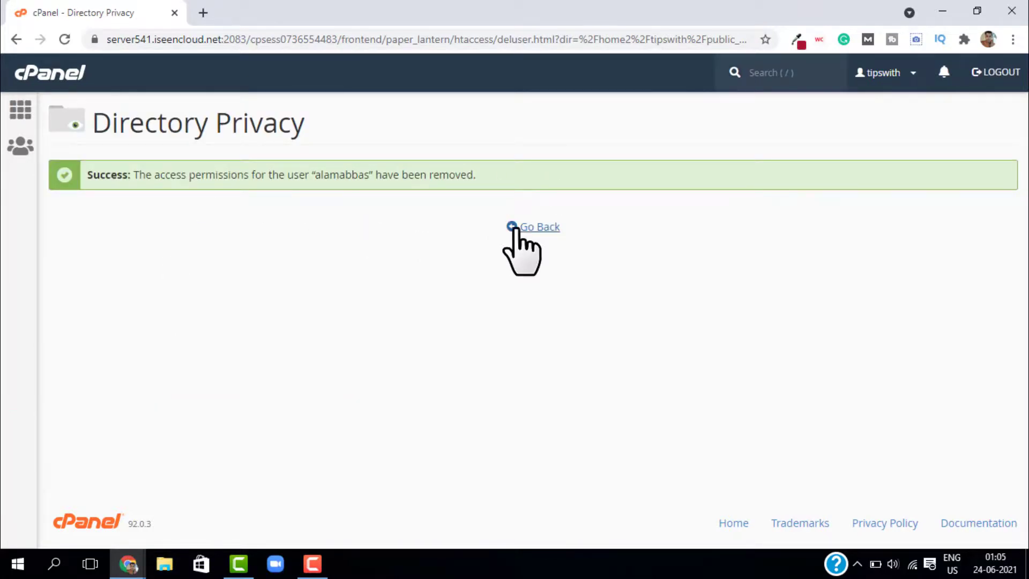
# Turn off password protection for public_html, save, and return to the cPanel home page
pyautogui.click(523, 226)
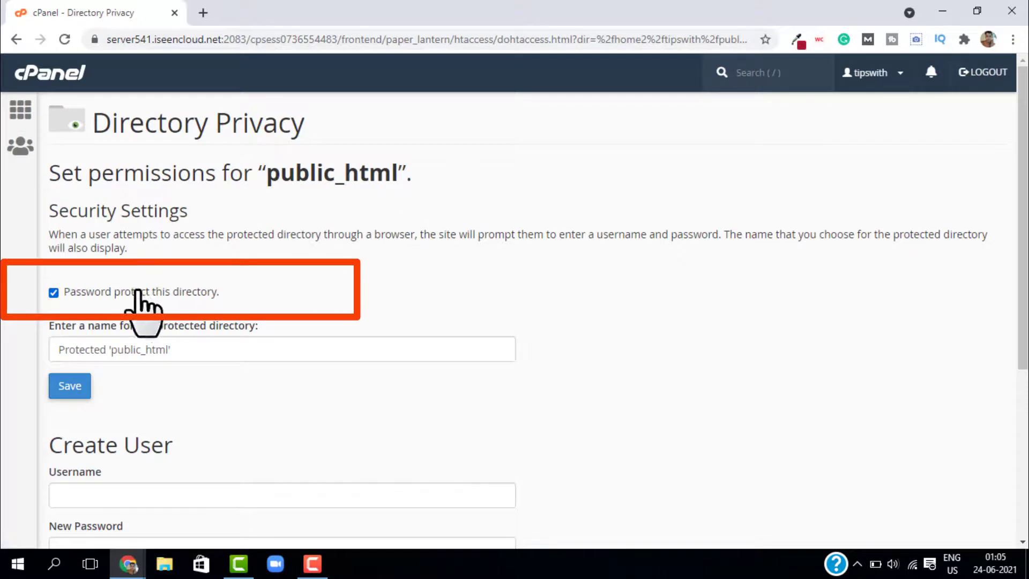
pyautogui.click(54, 292)
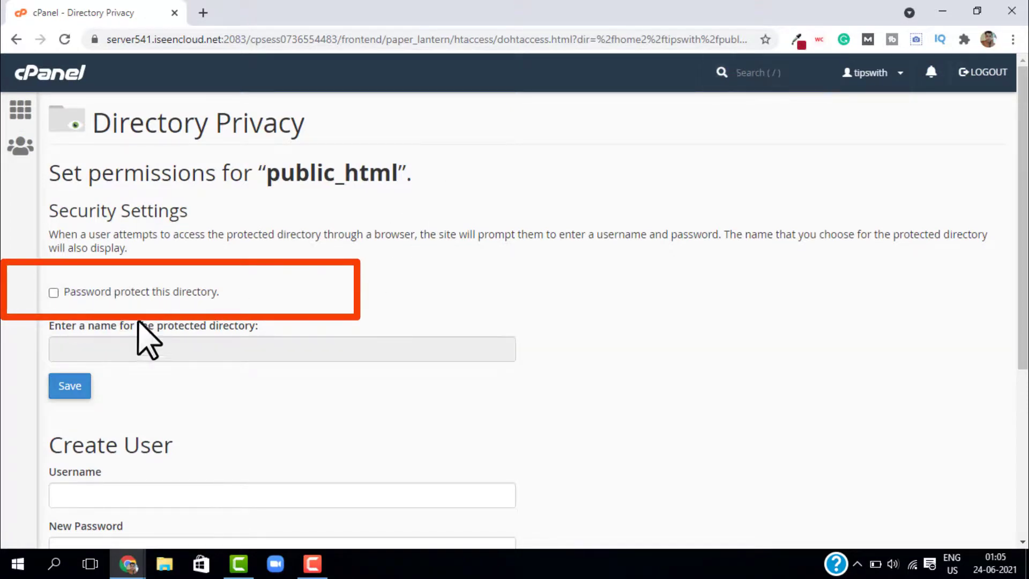
pyautogui.click(69, 393)
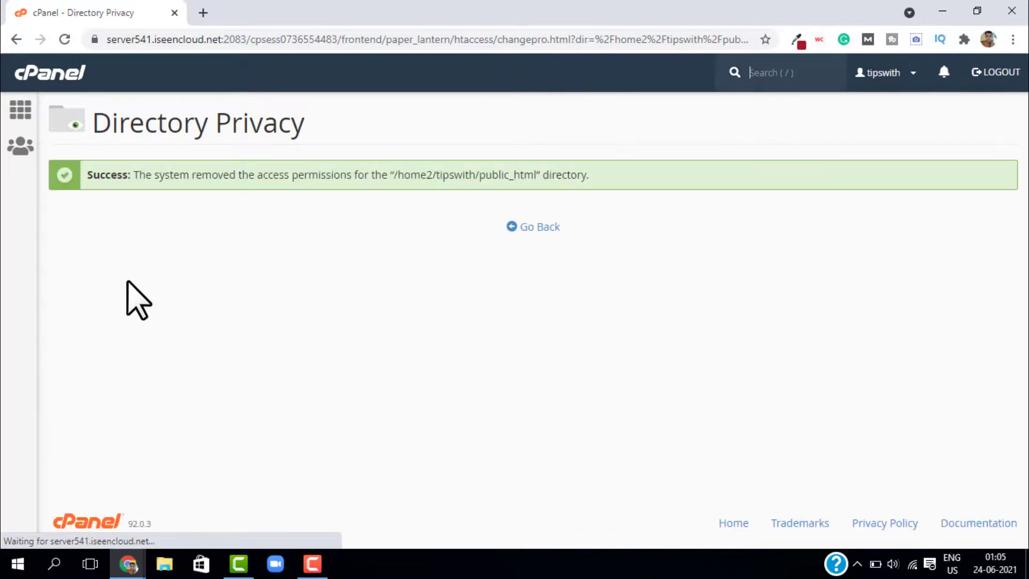
pyautogui.click(32, 77)
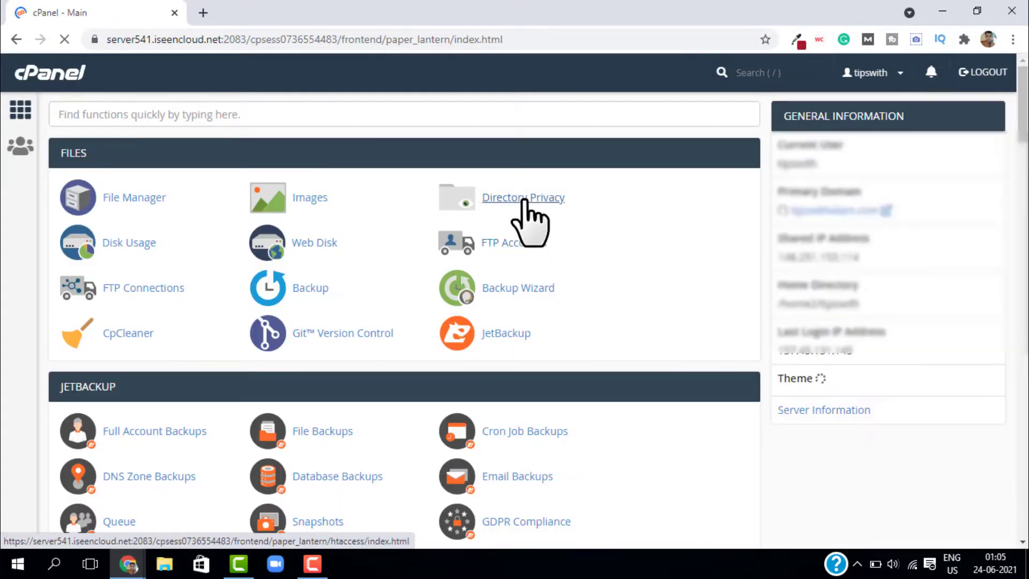
# Confirm in the Directory Privacy list that public_html shows Private: No, then go home
pyautogui.click(524, 200)
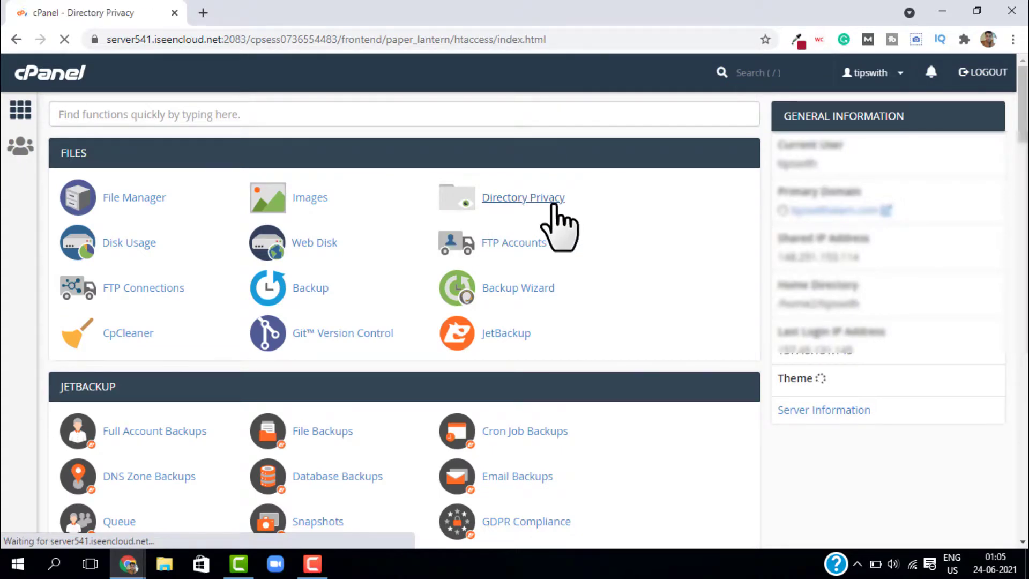
pyautogui.scroll(-4, 231, 306)
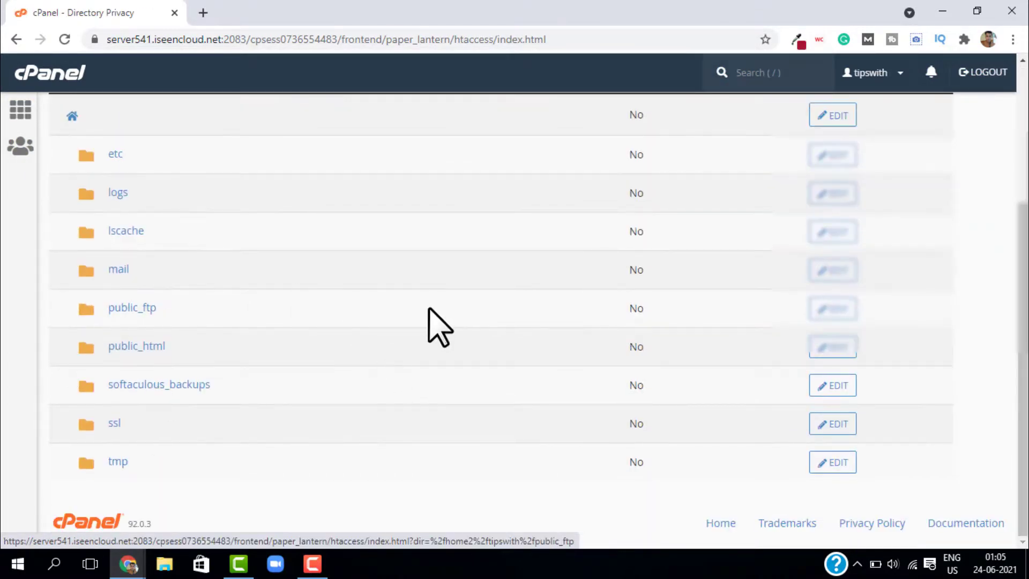
pyautogui.scroll(4, 437, 321)
pyautogui.click(35, 67)
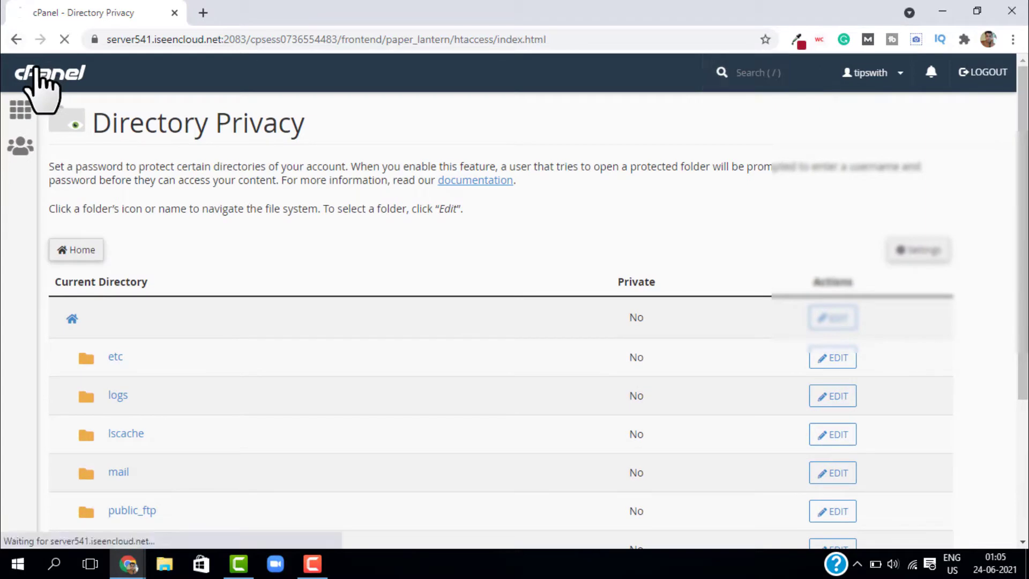